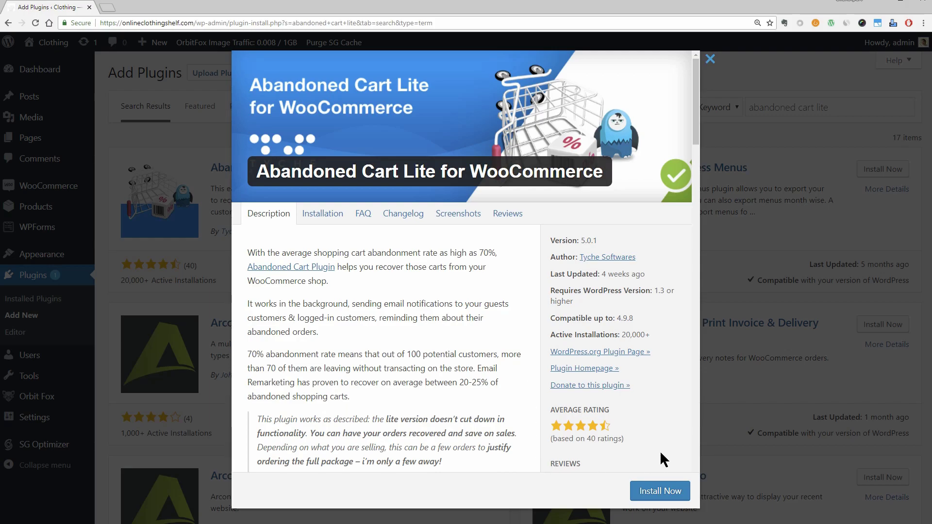
Step: Install Abandoned Cart Lite for WooCommerce from the Add Plugins search results
left_click(654, 492)
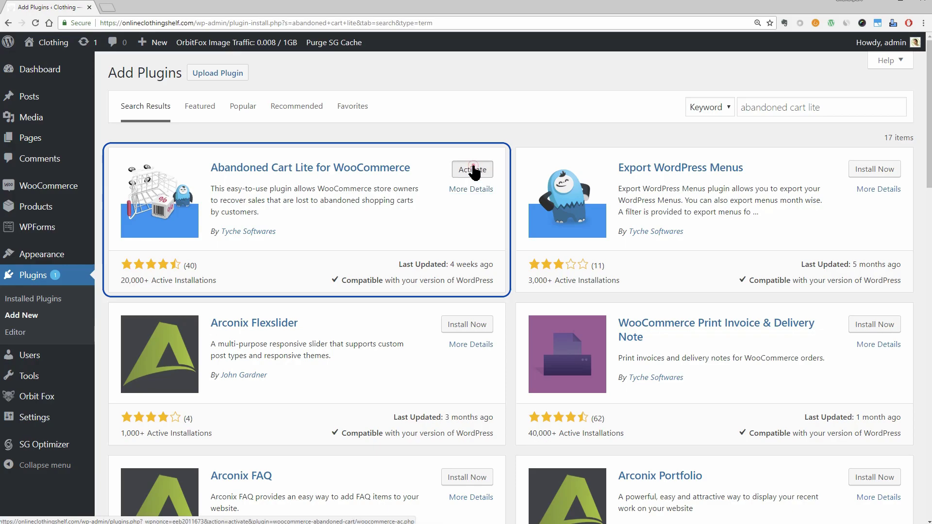
Step: Activate the newly installed Abandoned Cart Lite for WooCommerce 5.0.1 plugin
left_click(472, 170)
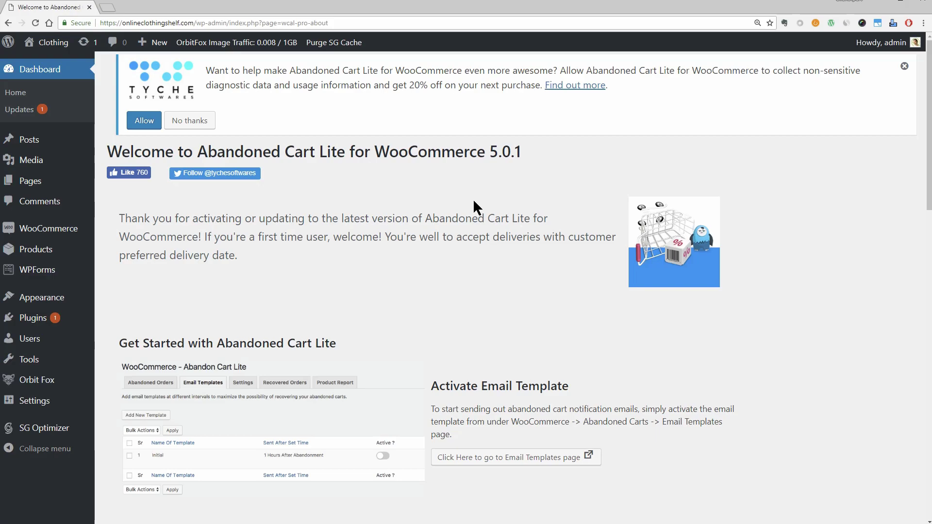
mouse_move(69, 234)
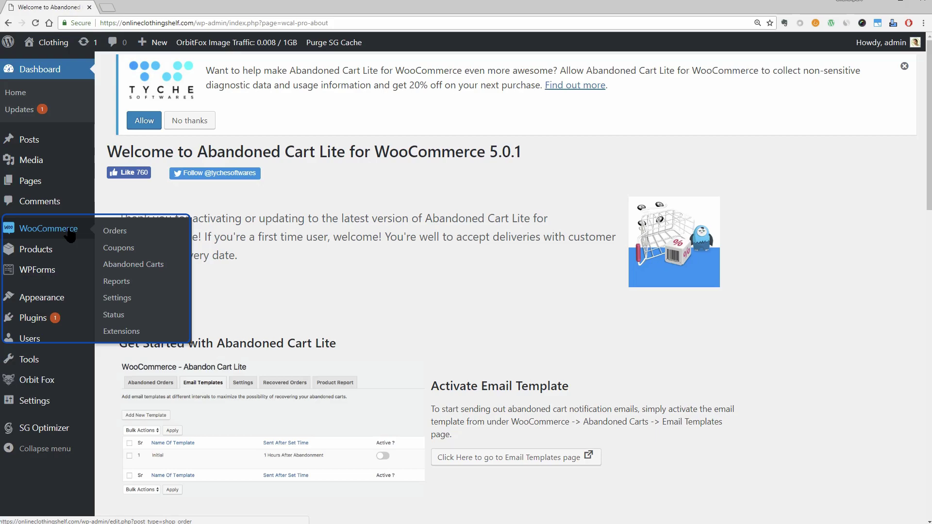
Step: Go to WooCommerce > Abandoned Carts and decline the Tyche Softwares diagnostic data-sharing request
left_click(138, 266)
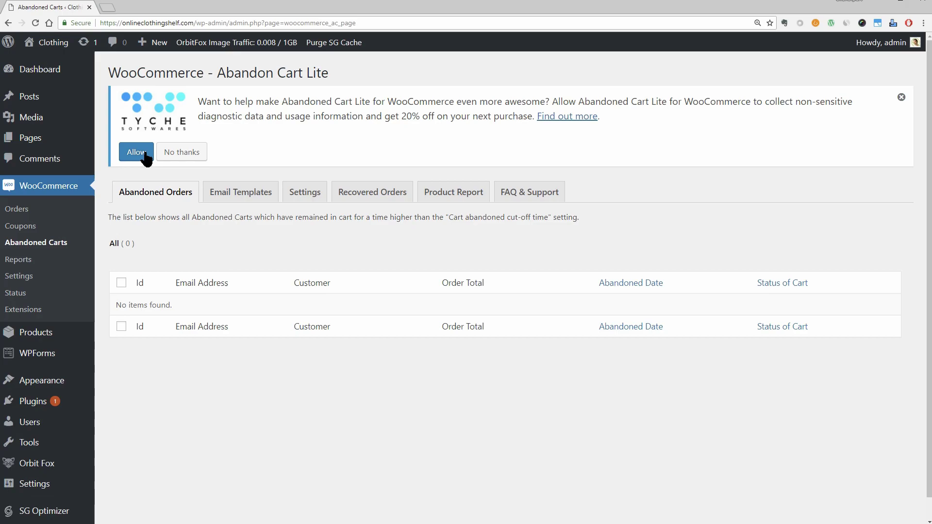
left_click(178, 151)
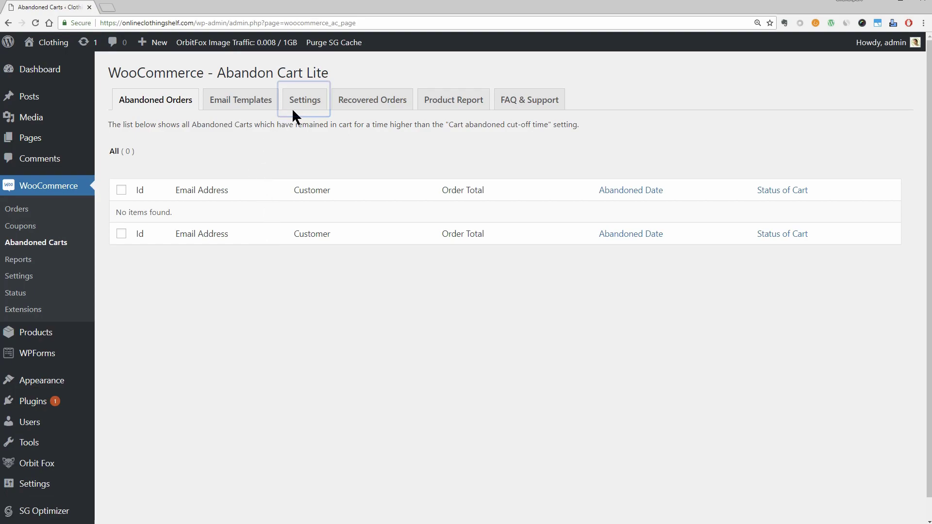
Step: In the plugin Settings, set the cart abandoned cut-off time to 10 minutes
left_click(304, 100)
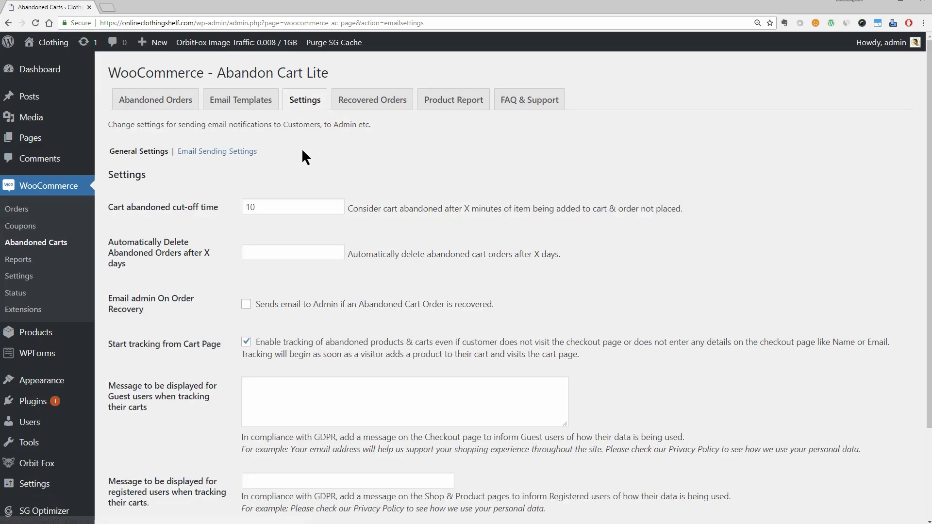
double_click(246, 207)
left_click(282, 180)
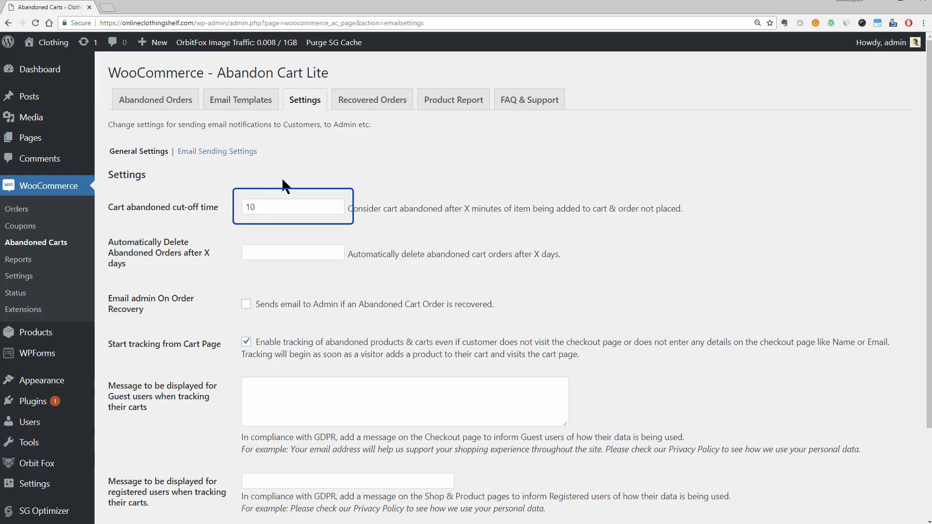
double_click(245, 207)
type("20")
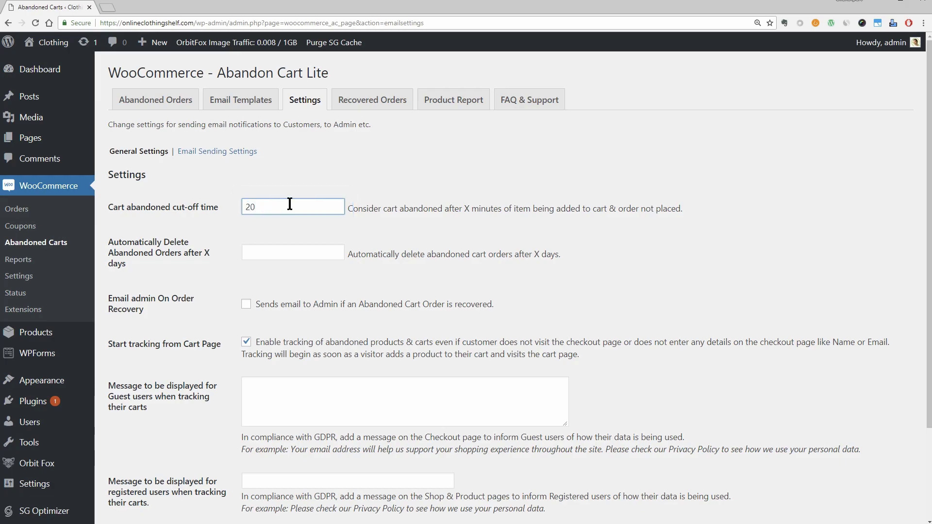
double_click(287, 206)
type("5")
double_click(278, 209)
type("10")
Step: In Email Sending Settings, replace the From address with a new sender e-mail address
left_click(235, 151)
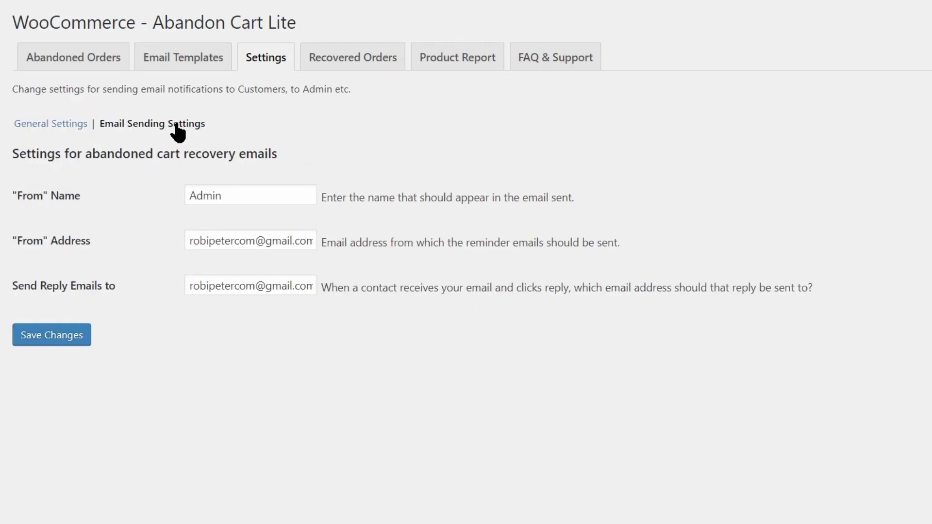
left_click_drag(245, 195, 178, 197)
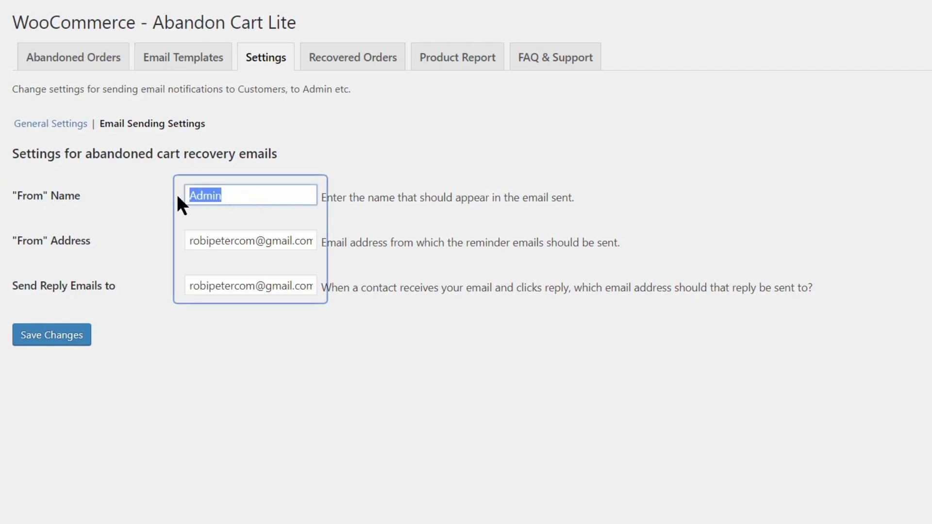
left_click_drag(192, 238, 442, 249)
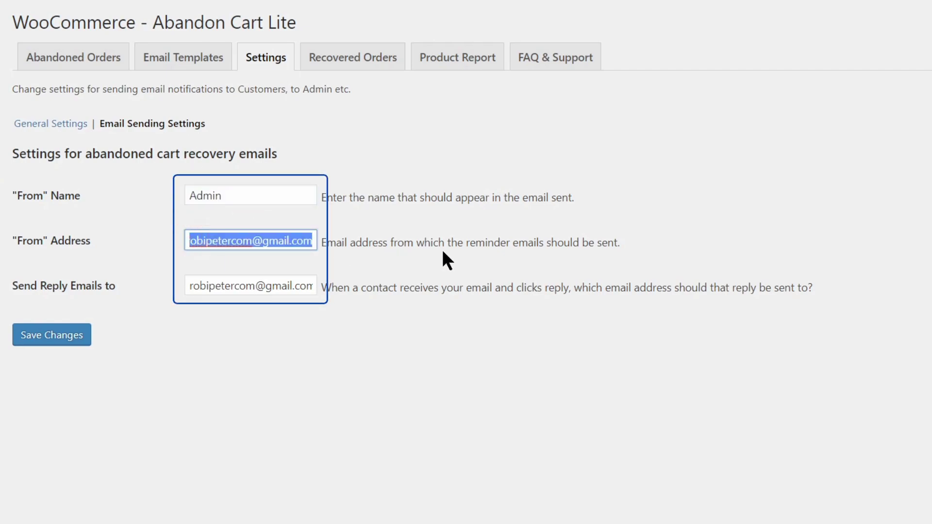
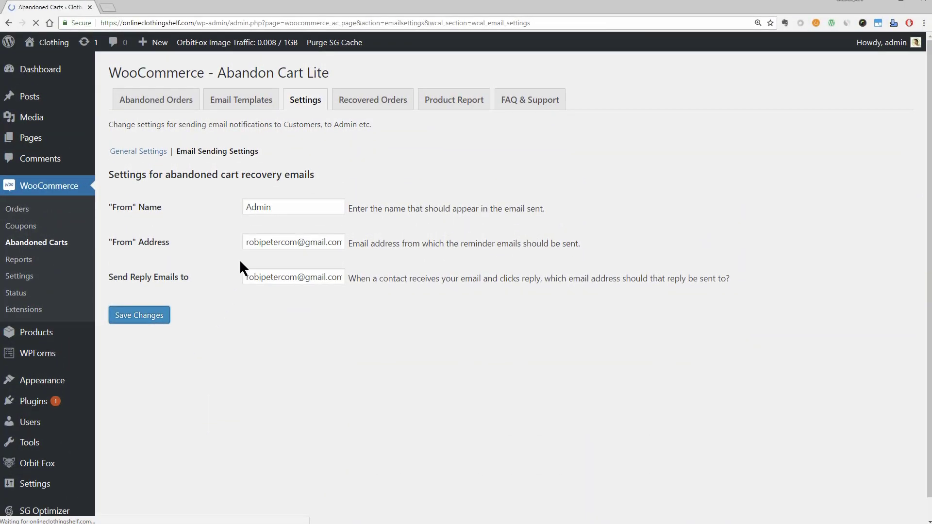
Step: Add a new email template named 'Testing' with the pasted subject 'Get these until it's too late'
left_click(253, 137)
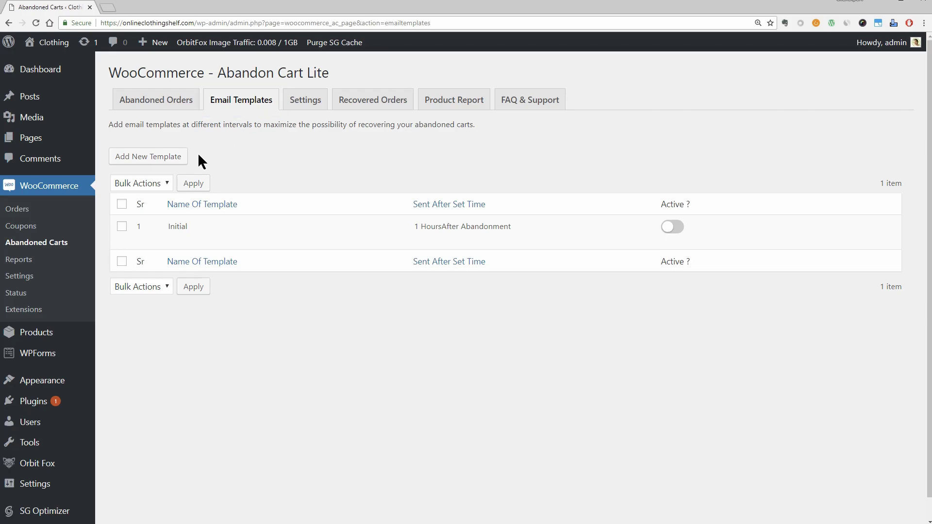
left_click(160, 158)
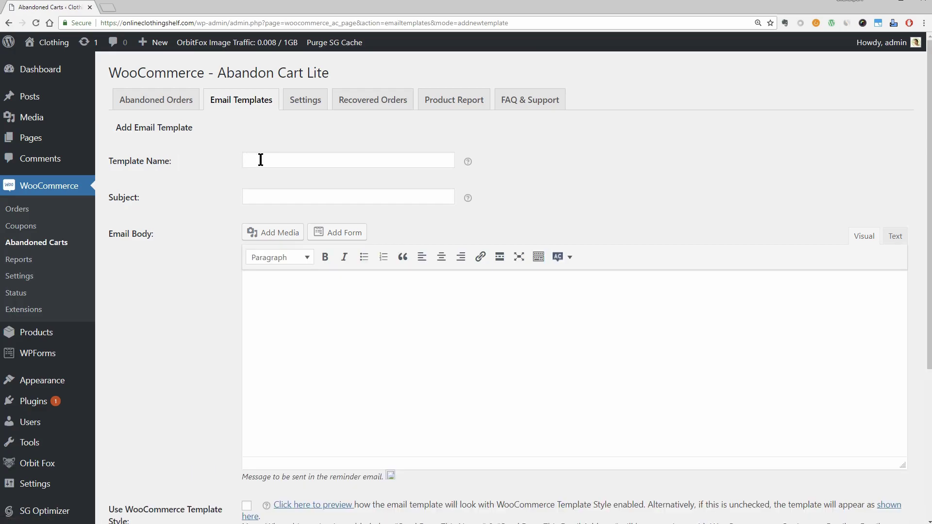
left_click(261, 160)
type("Test")
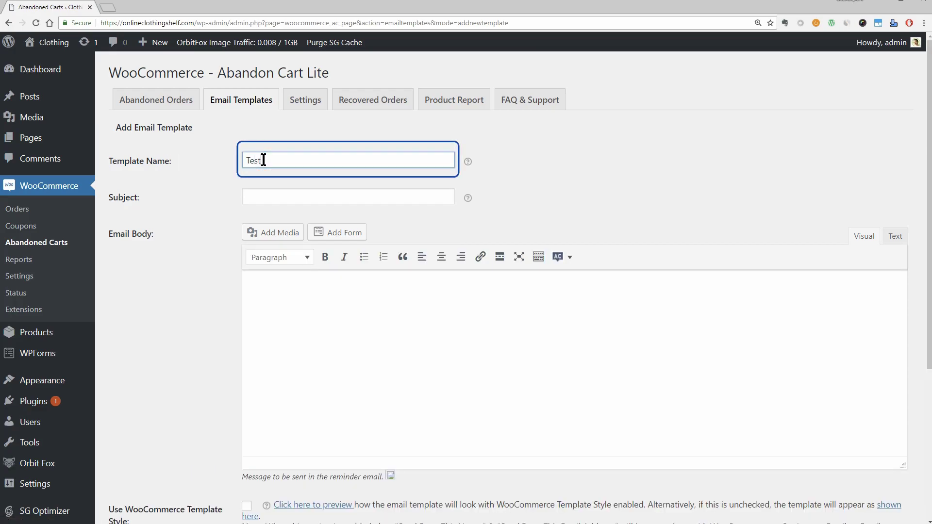
type("ing")
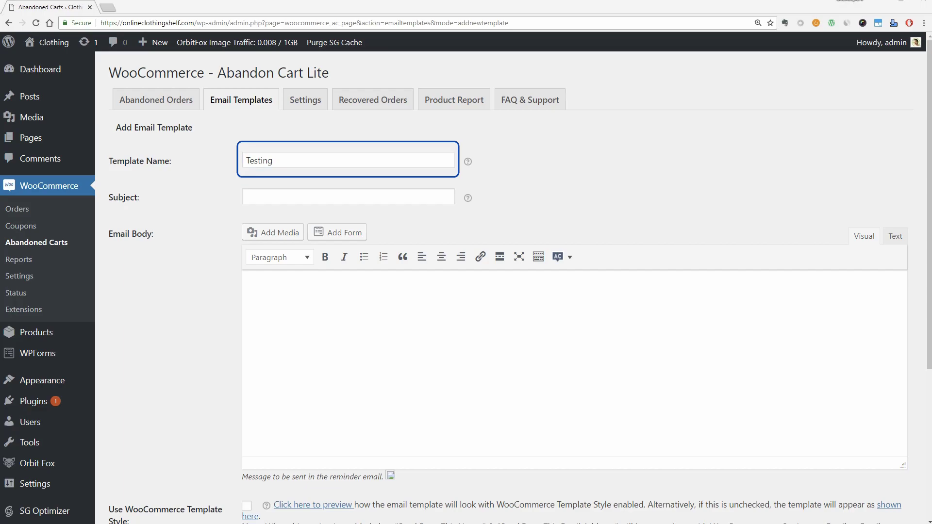
left_click(251, 197)
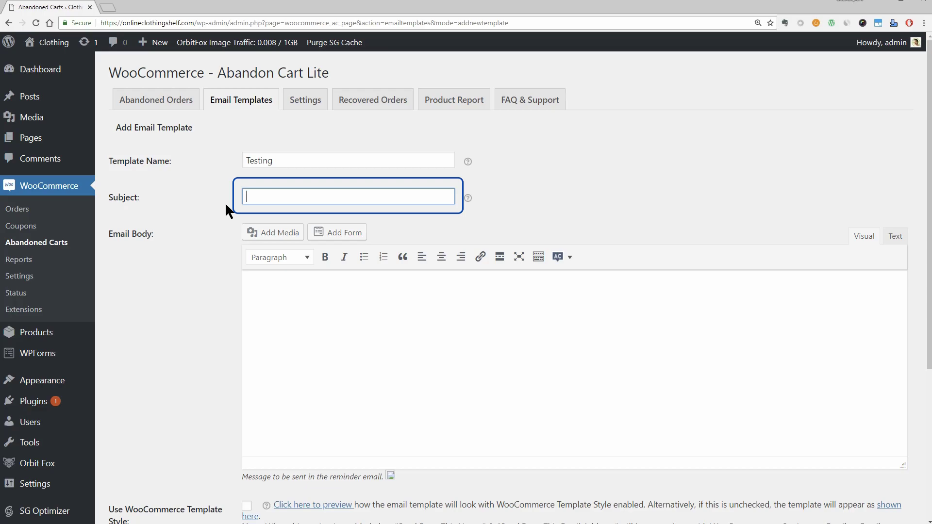
type("Get these until it's too late")
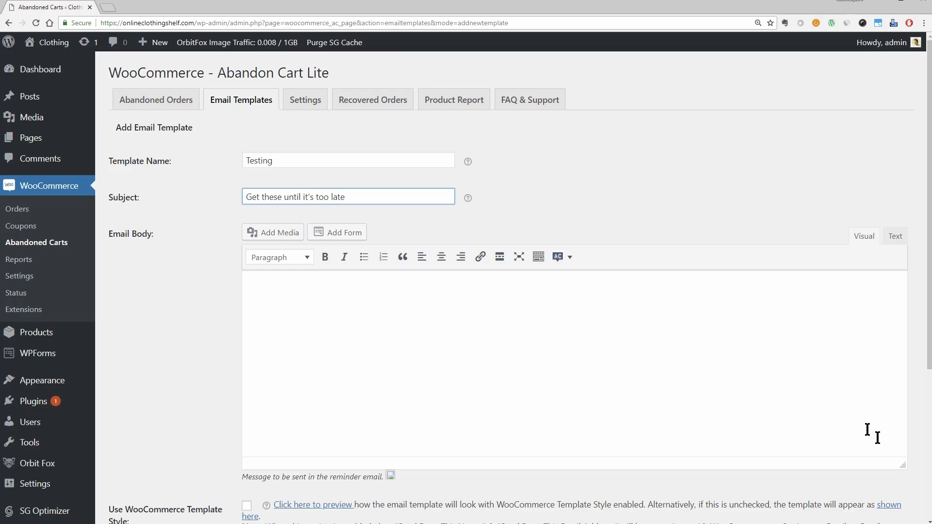
Step: Try inserting the customer first and last name placeholders, then clear the email body
left_click(569, 258)
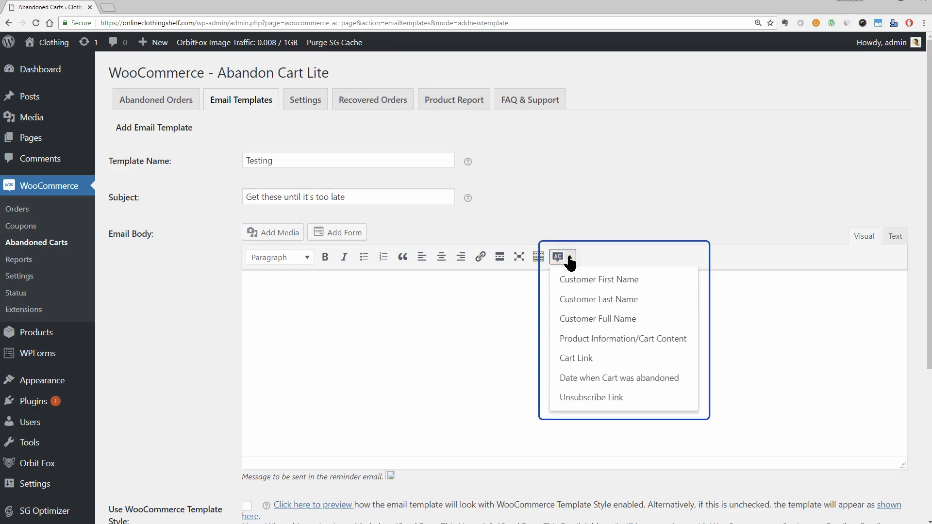
left_click(626, 283)
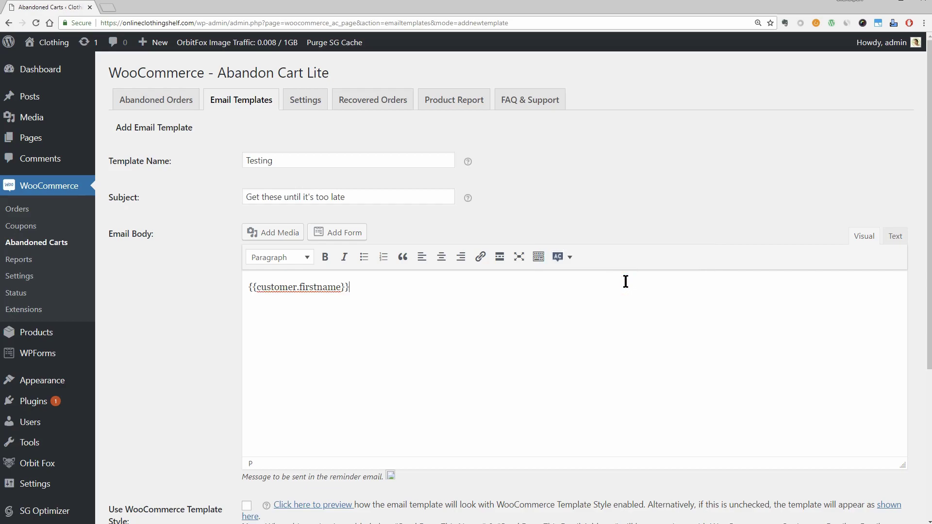
left_click(567, 260)
left_click(602, 299)
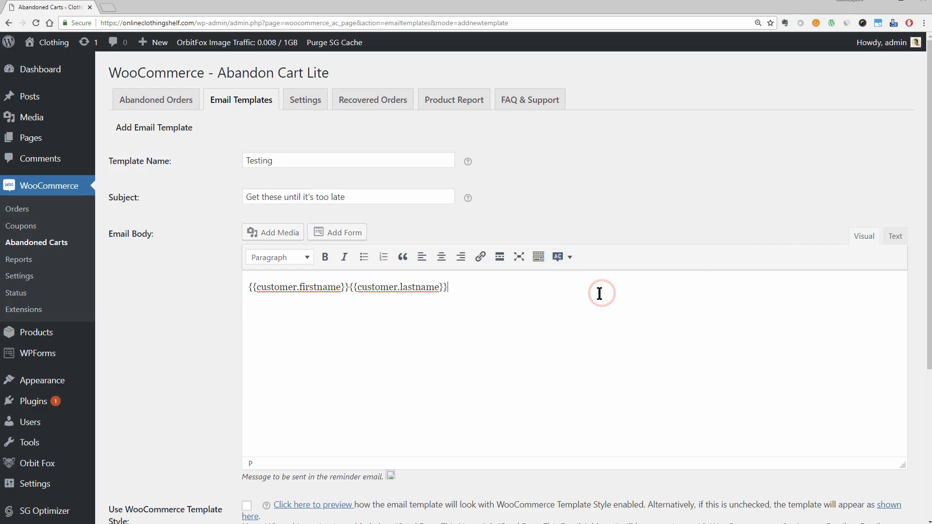
key("ctrl+a")
key("BackSpace")
left_click(571, 265)
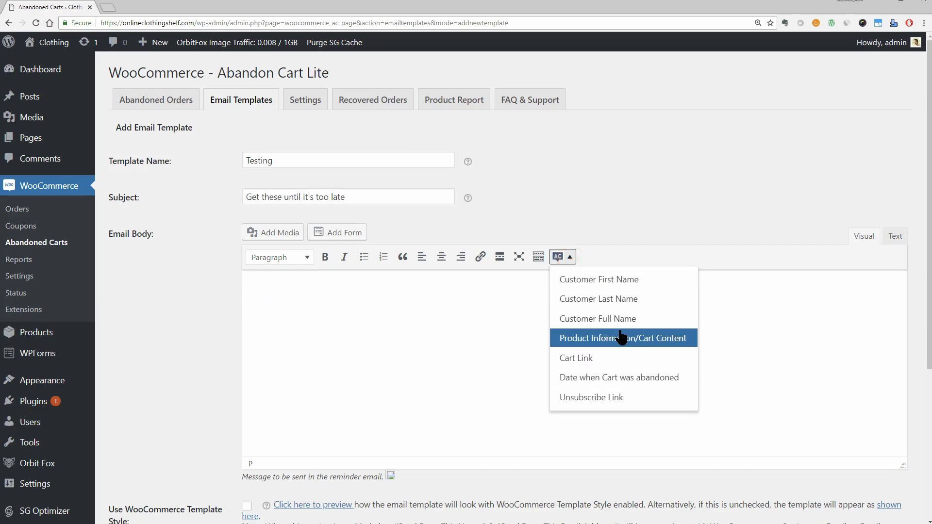
left_click(724, 334)
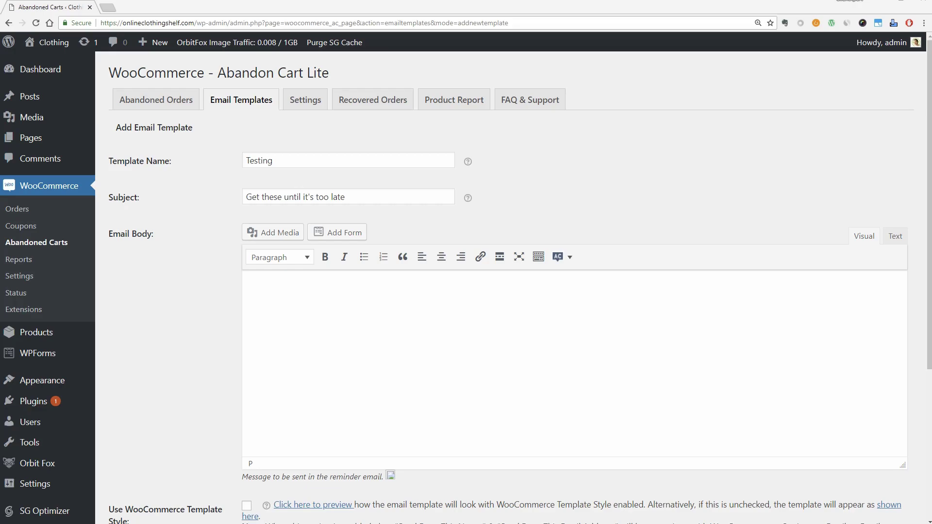
Step: Paste the greeting into the body and replace the quoted date with {{cart.abandoned_date}}
left_click(258, 286)
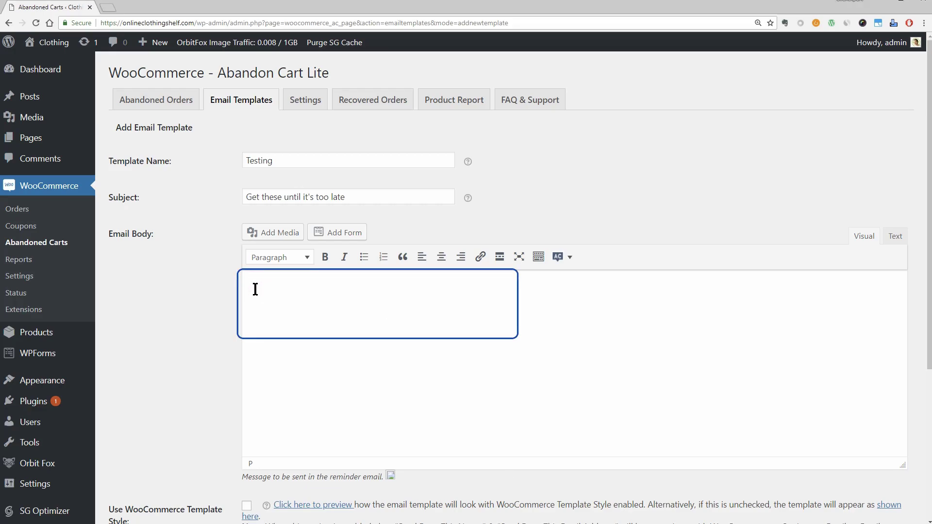
right_click(255, 292)
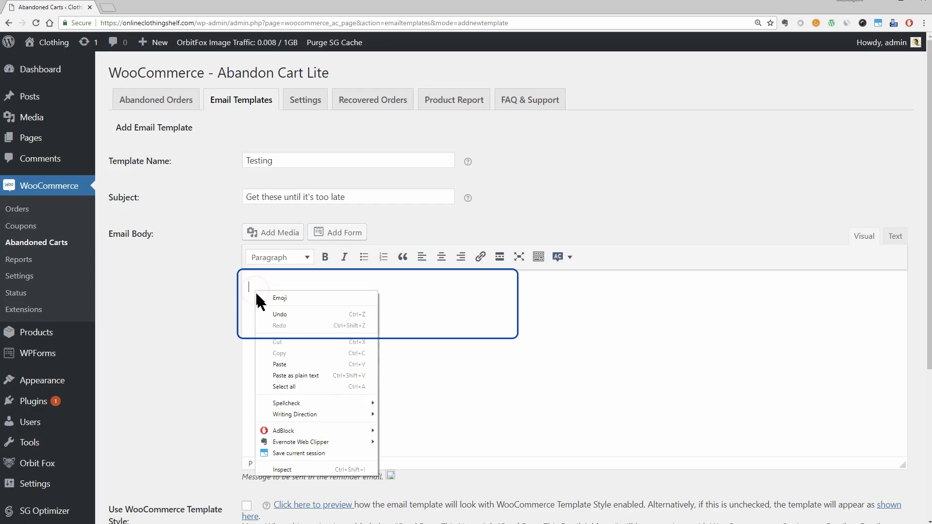
left_click(290, 361)
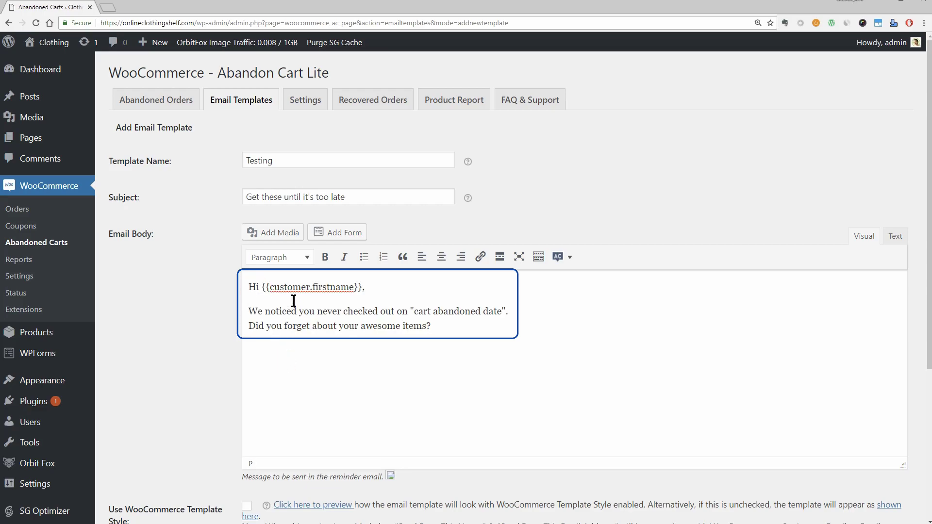
left_click_drag(248, 313, 509, 311)
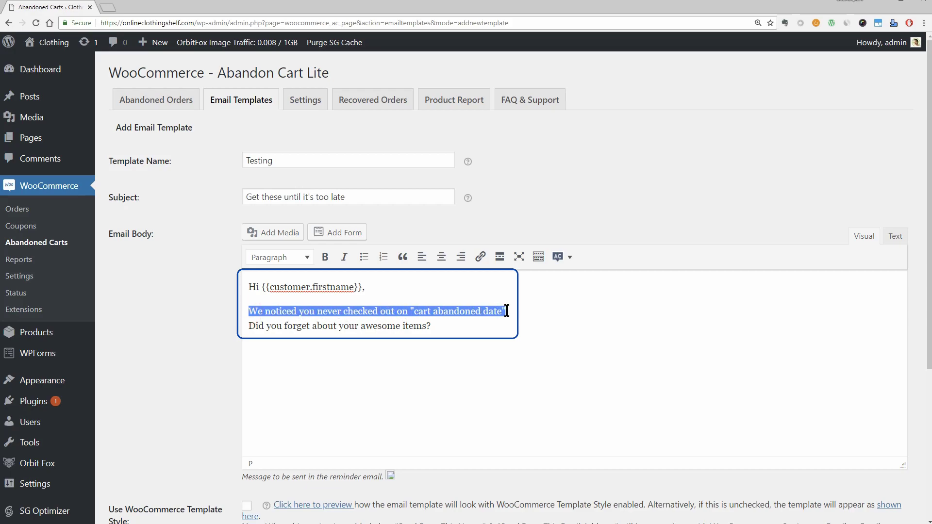
left_click(484, 321)
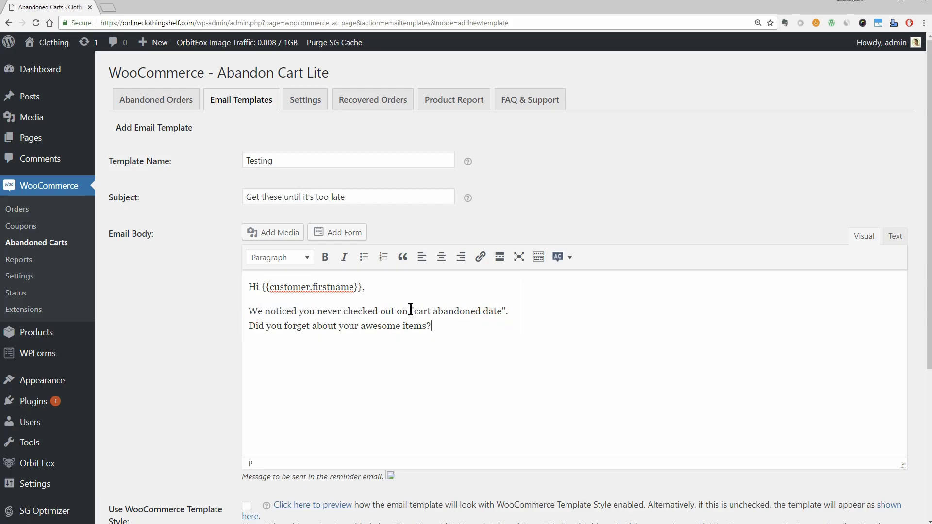
left_click_drag(410, 312, 506, 310)
left_click(570, 258)
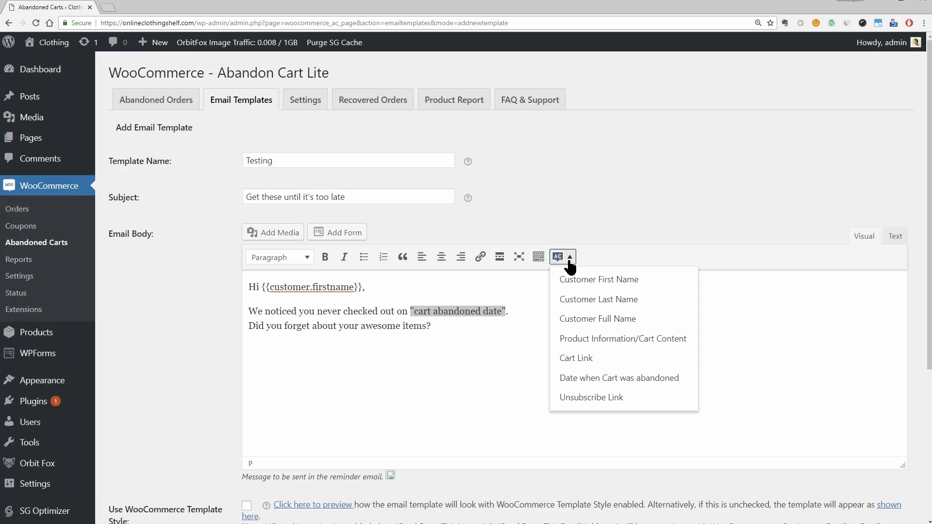
left_click(646, 378)
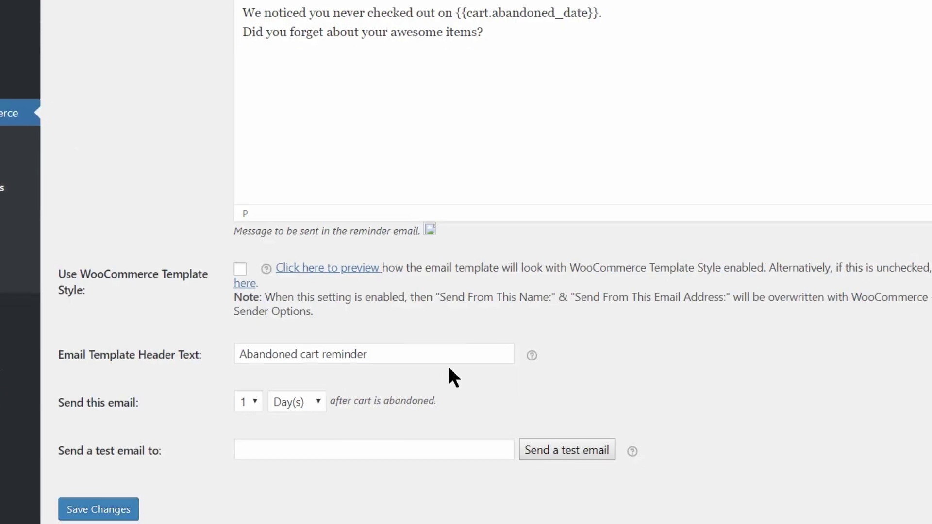
Step: Save the Testing template, compare both email previews, and enable Use WooCommerce Template Style
left_click(102, 510)
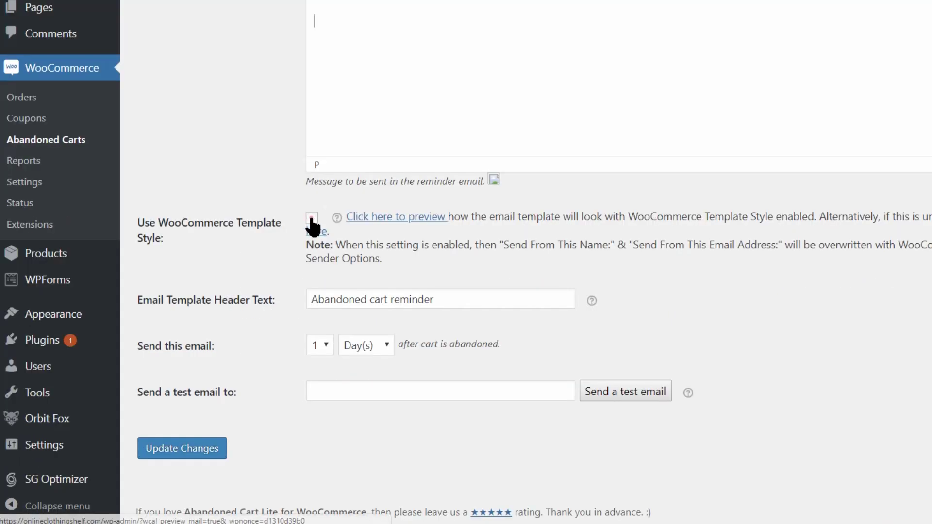
left_click(312, 218)
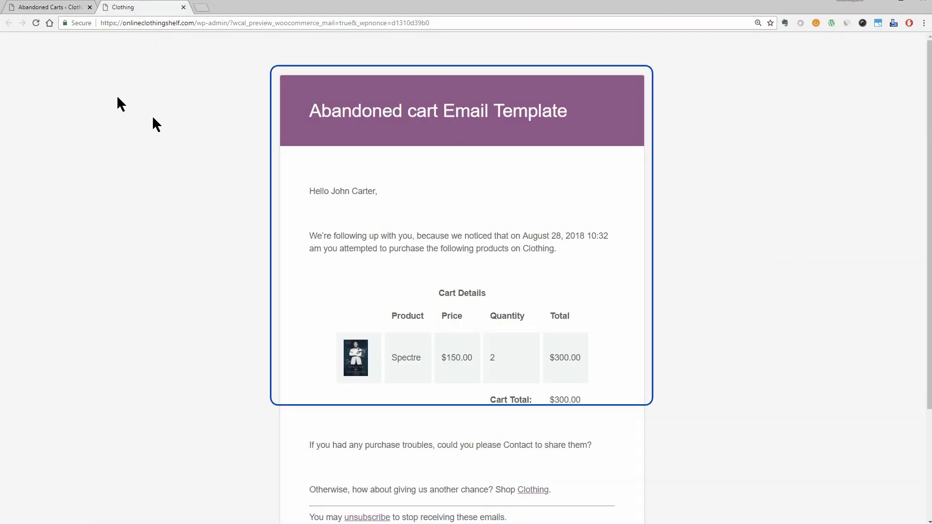
left_click(46, 7)
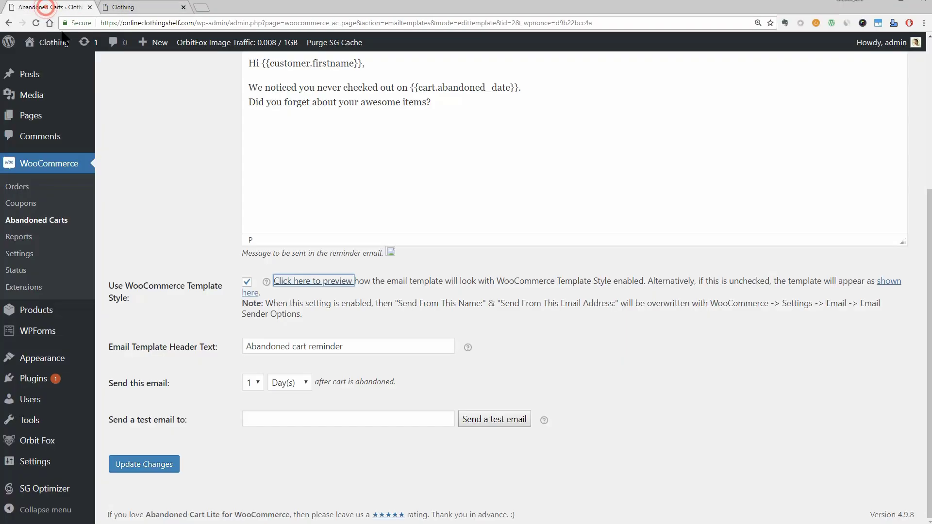
left_click(250, 293)
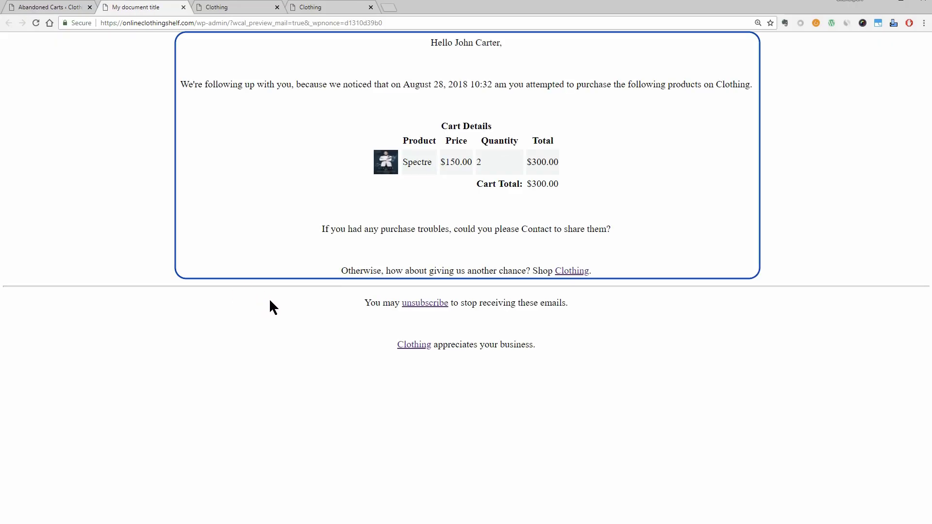
left_click(53, 7)
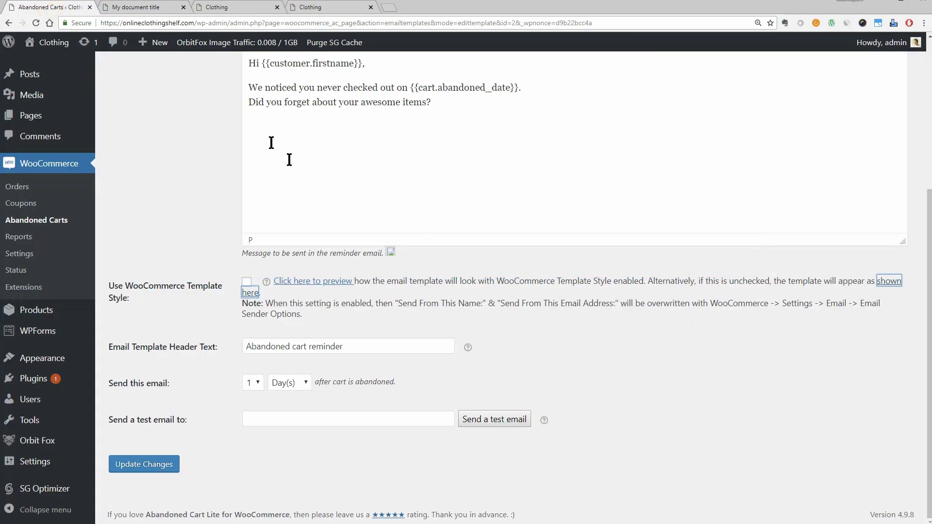
left_click(371, 7)
left_click(247, 282)
Step: Change Send this email from 1 Day(s) to 1 Hour(s) after cart is abandoned
left_click(258, 383)
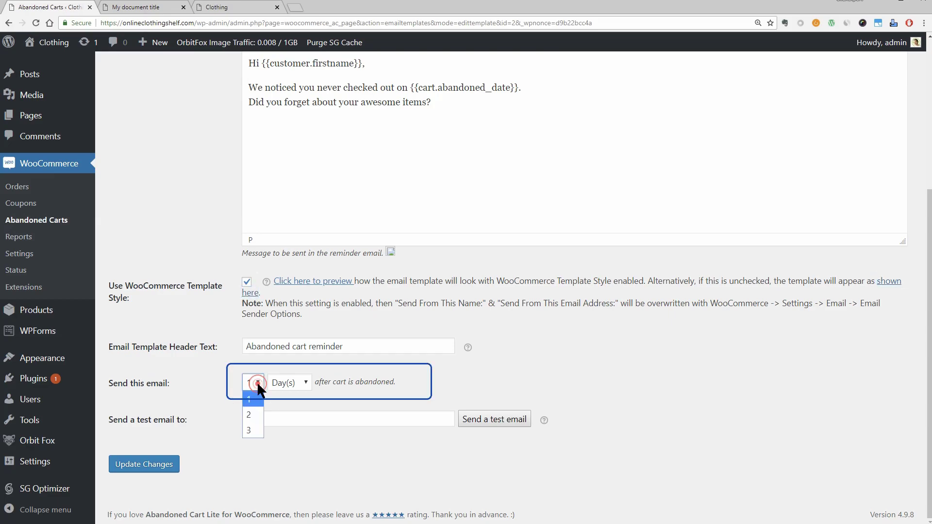
left_click(258, 395)
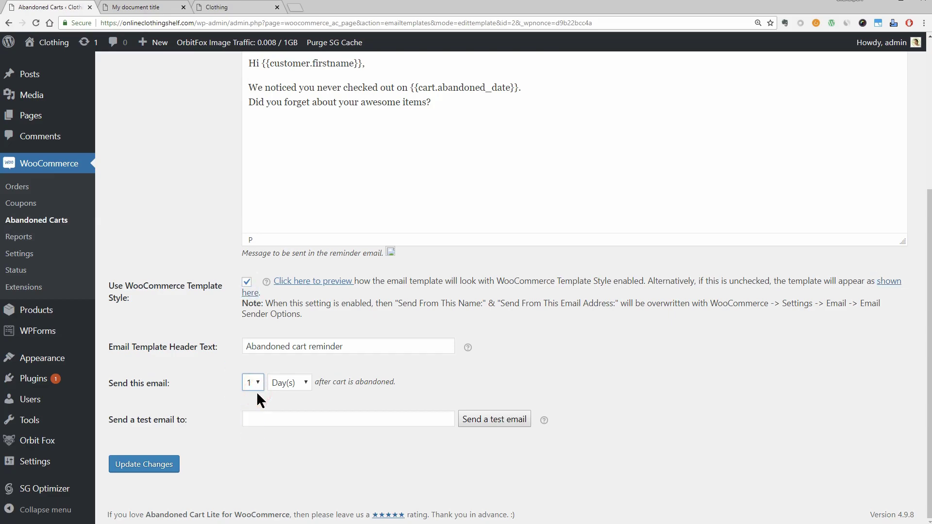
left_click(301, 383)
left_click(299, 387)
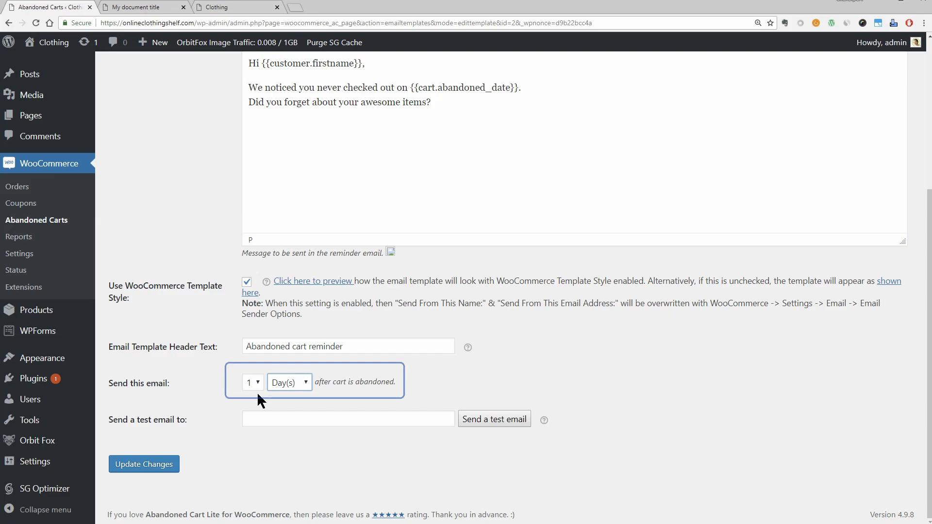
left_click(255, 382)
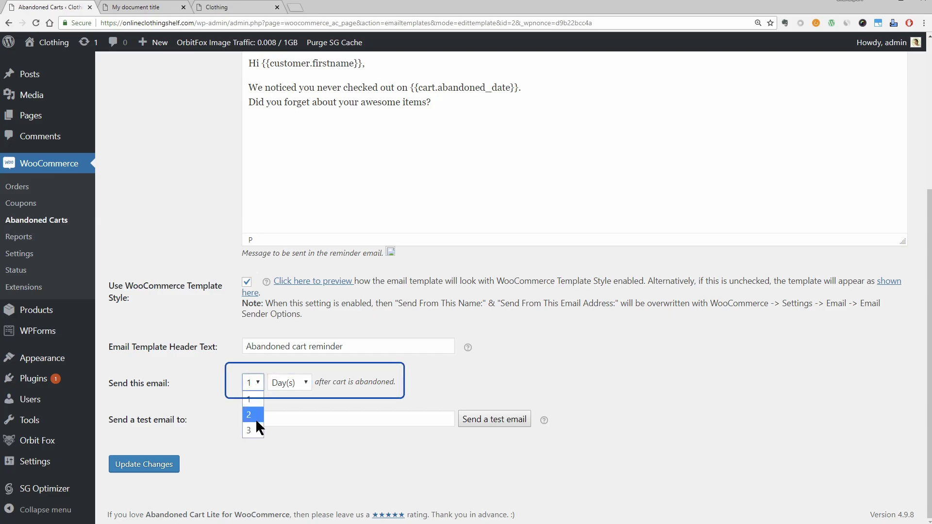
left_click(250, 399)
left_click(287, 383)
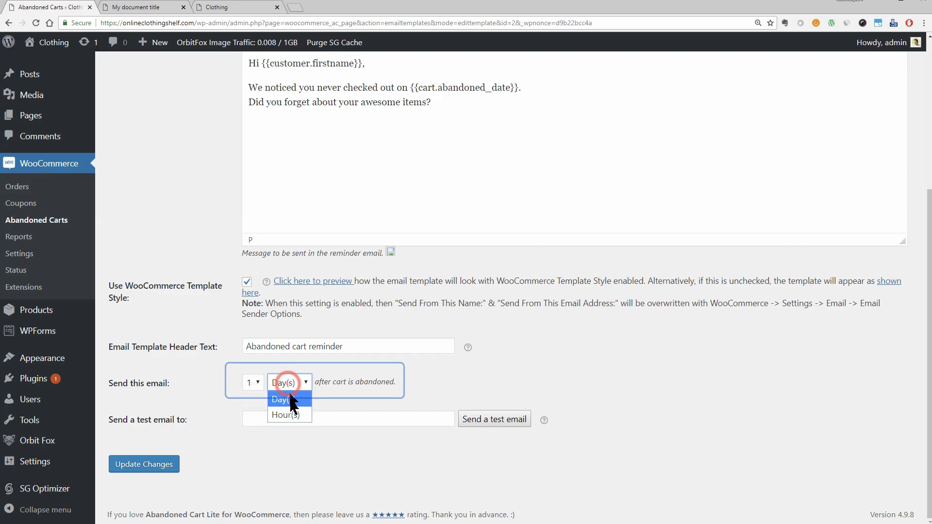
left_click(290, 411)
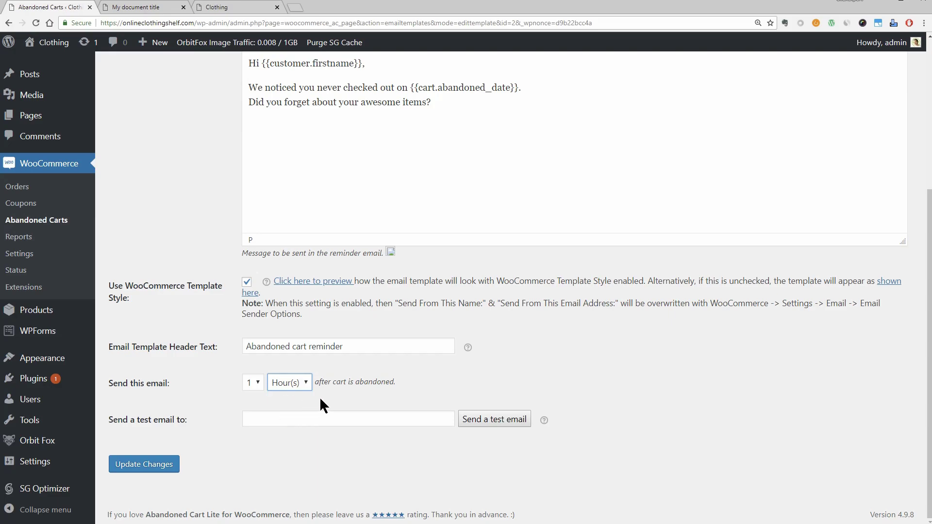
Step: Send a test of the Testing email to a test address and review the received message
left_click(292, 418)
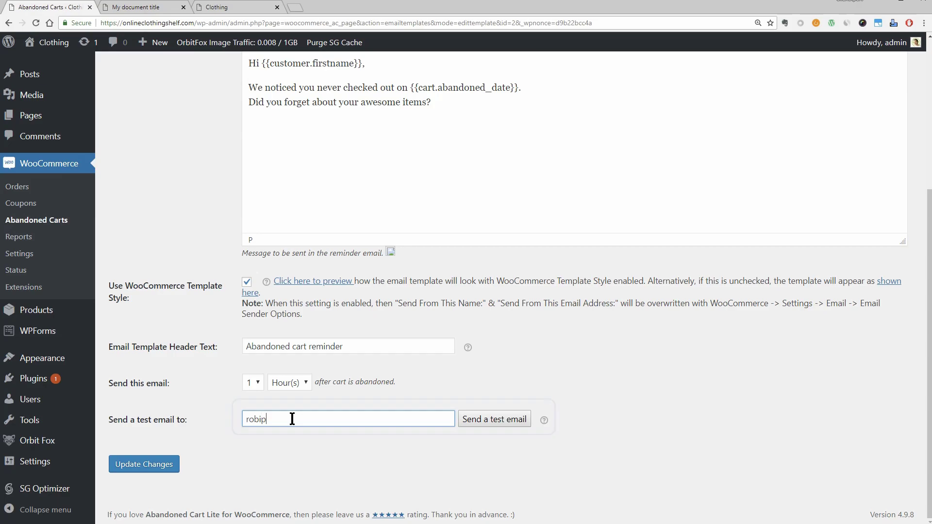
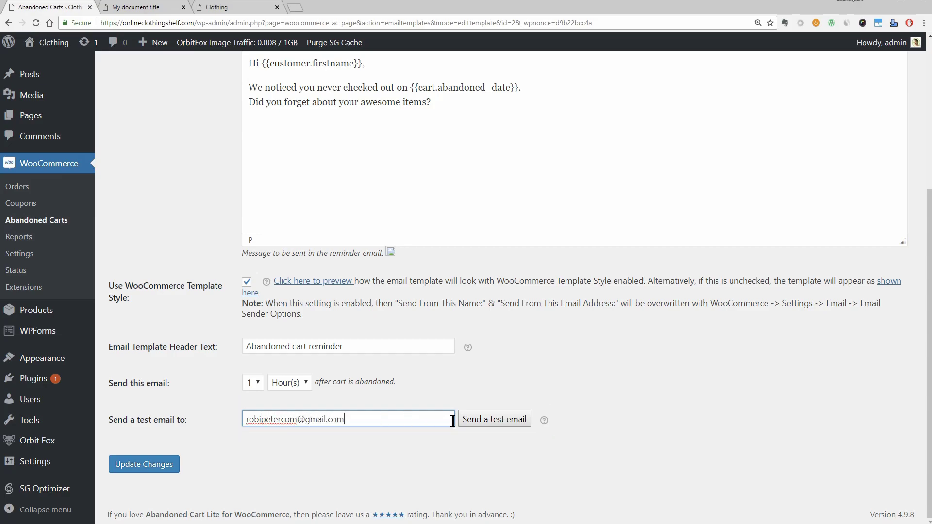
left_click(494, 420)
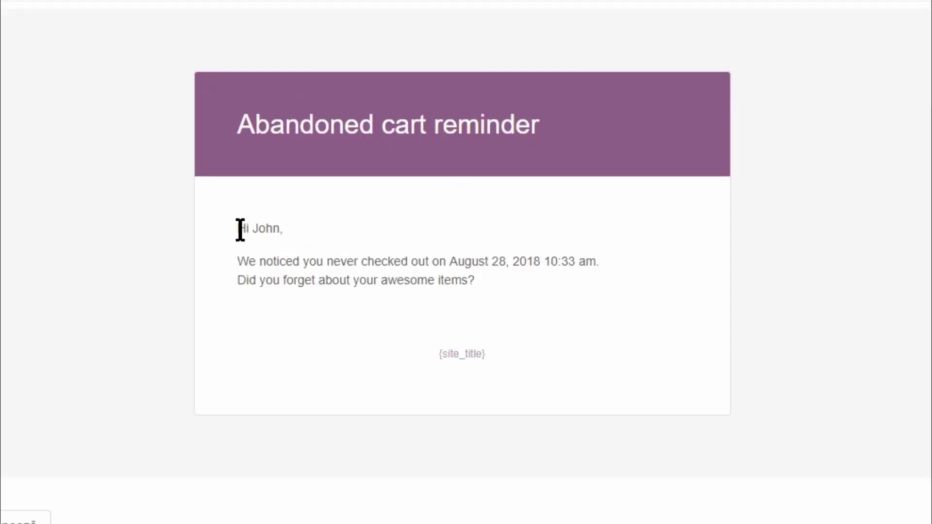
left_click_drag(240, 229, 533, 323)
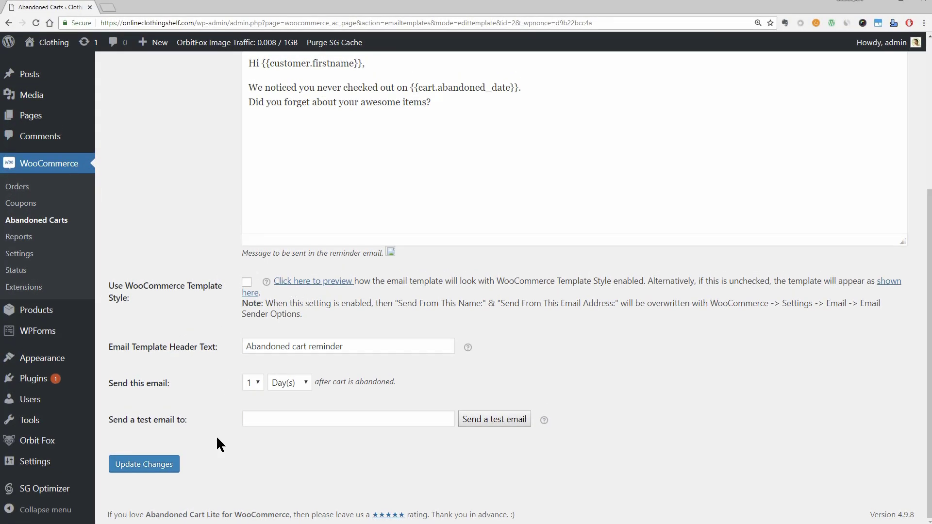
scroll(199, 247, "up", 5)
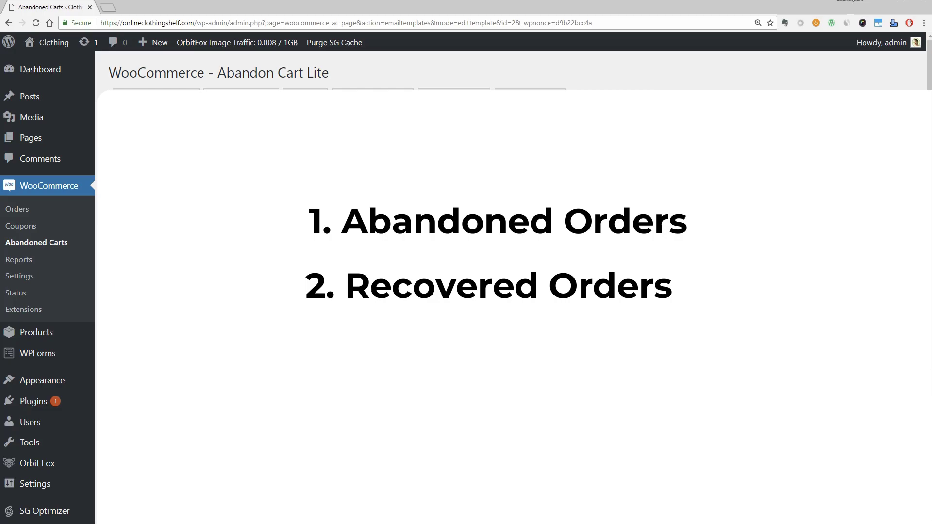
Step: Check the Abandoned and Recovered Orders reports (1 cart, $135.00 abandoned, 0 recovered), then view Product Report
left_click(156, 95)
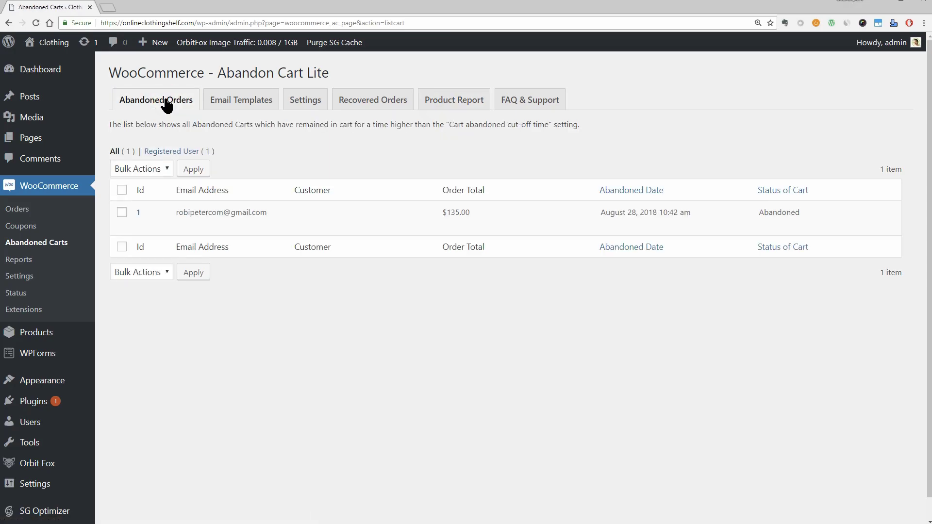
left_click(372, 101)
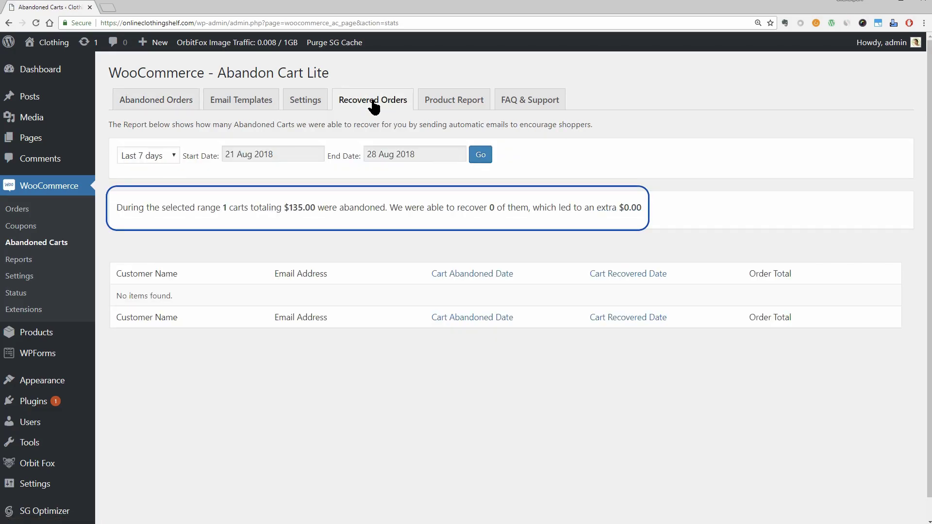
left_click_drag(117, 208, 659, 216)
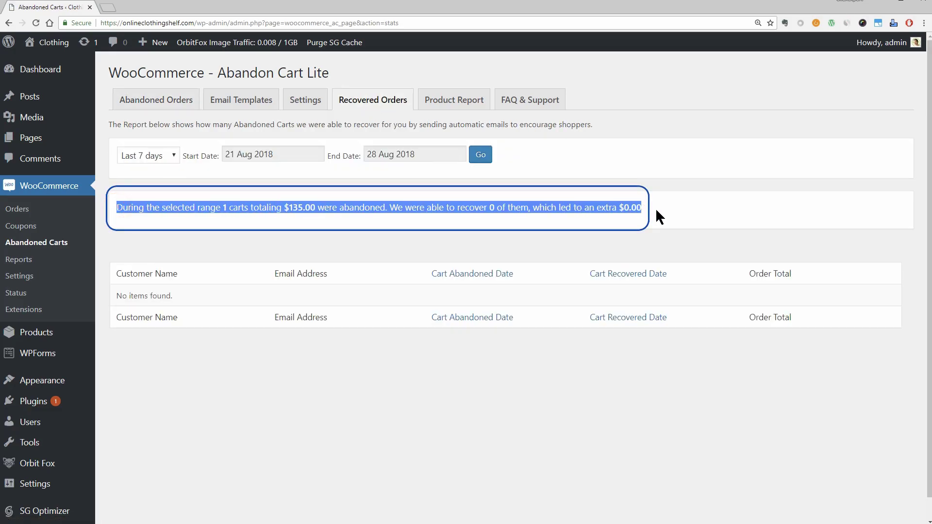
left_click(466, 108)
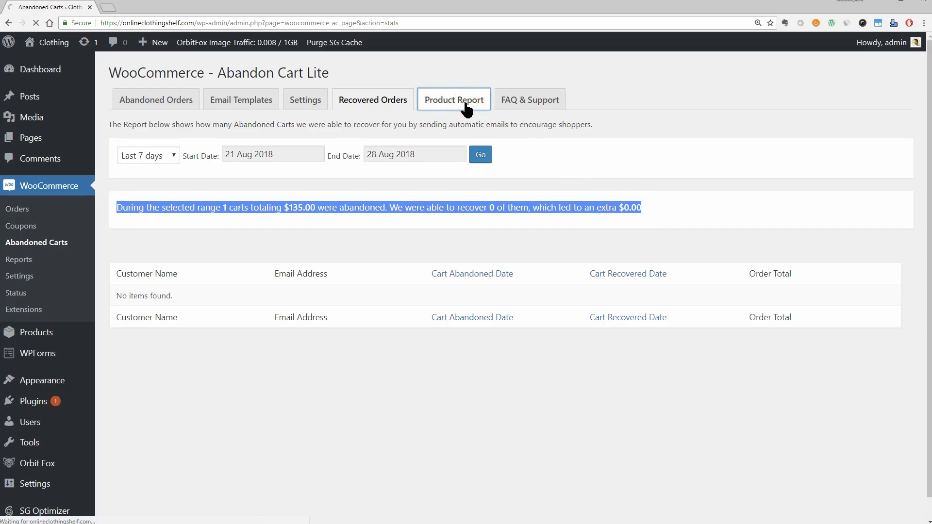